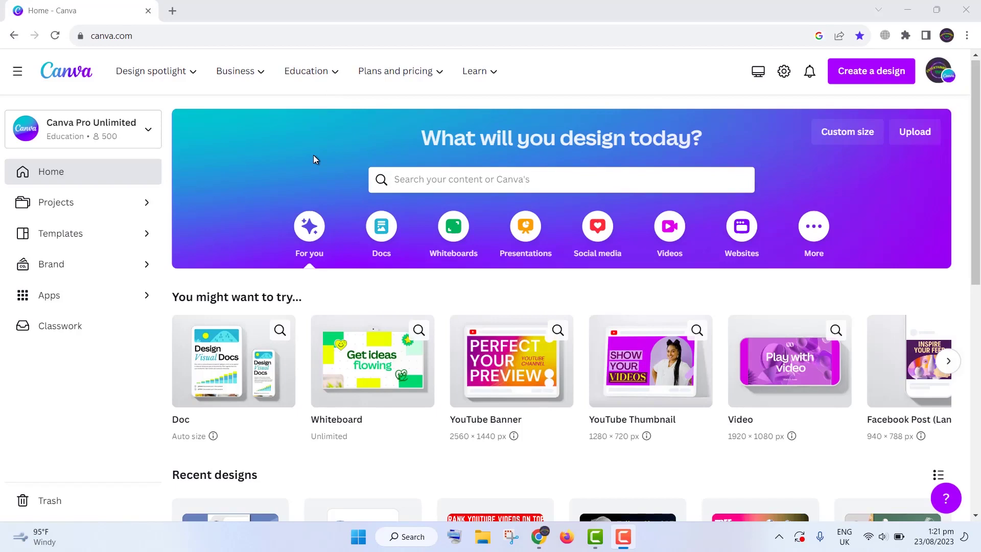
# Create a blank YouTube Thumbnail design and zoom the page view to about 70%
pyautogui.click(633, 385)
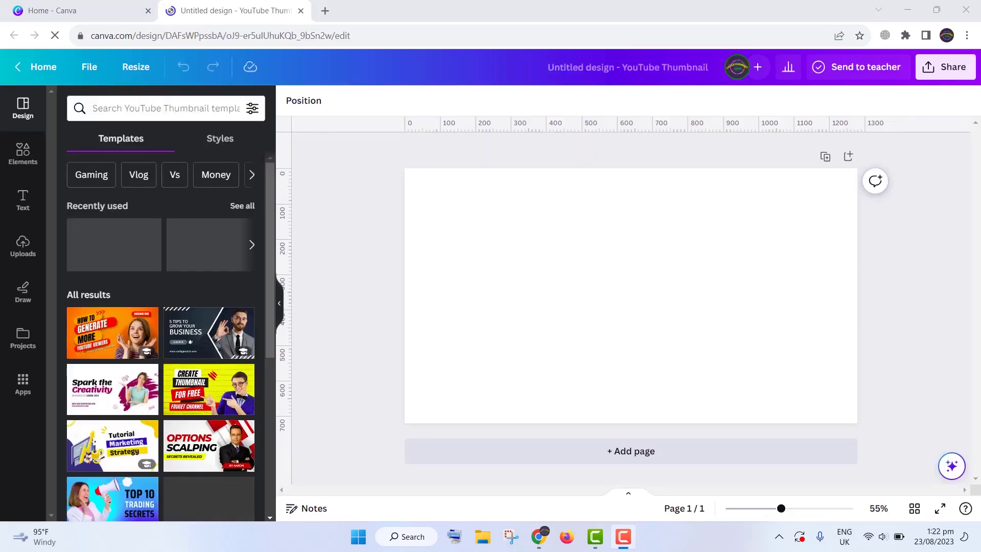
pyautogui.moveTo(781, 508); pyautogui.dragTo(788, 508)
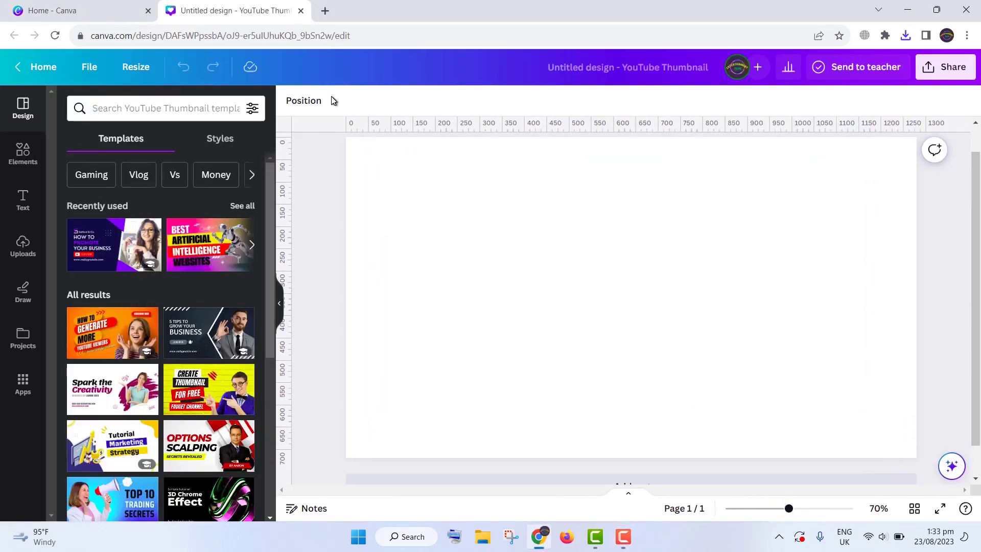
# Search Google for 'book png', filter to transparent images, and preview the green book stack
pyautogui.click(324, 9)
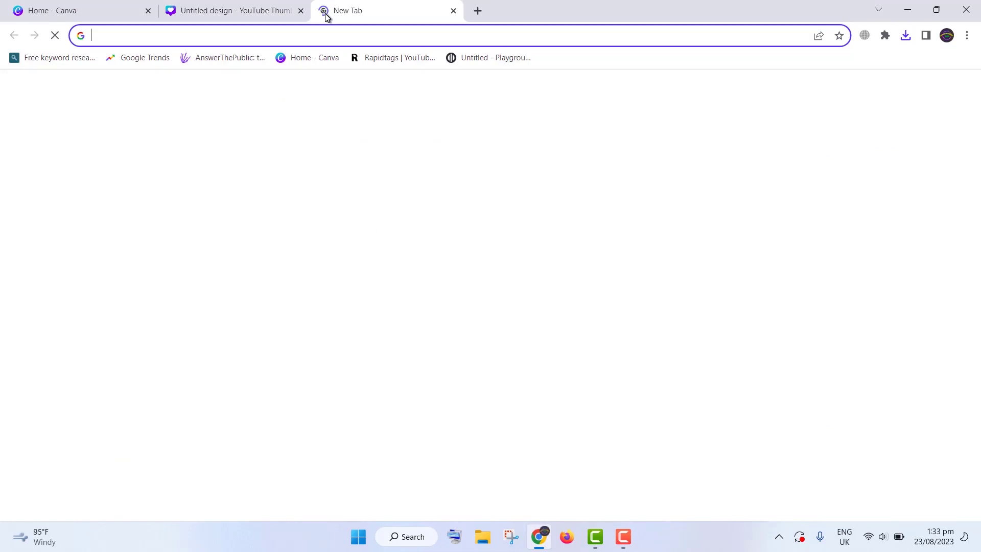
pyautogui.click(388, 274)
pyautogui.write('book png')
pyautogui.press('Return')
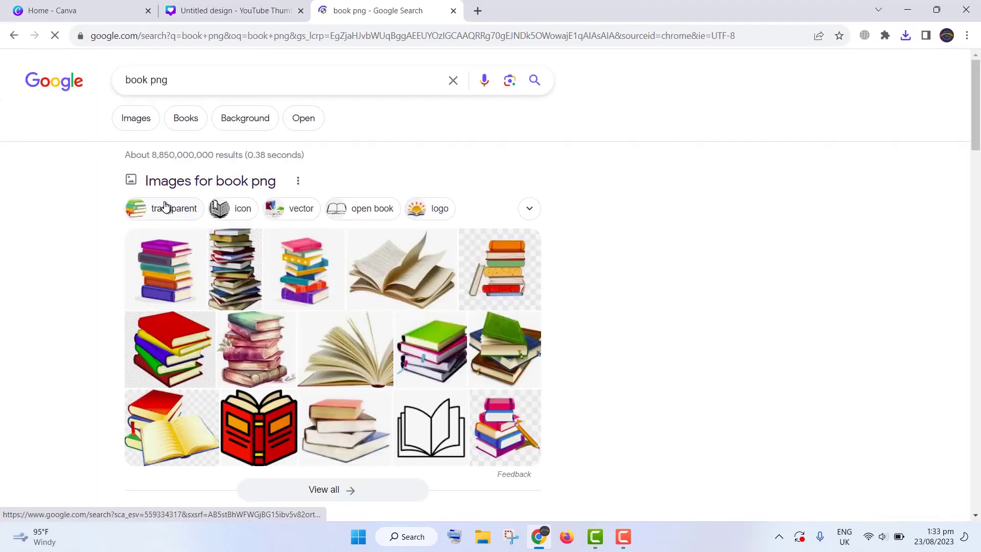
pyautogui.click(166, 207)
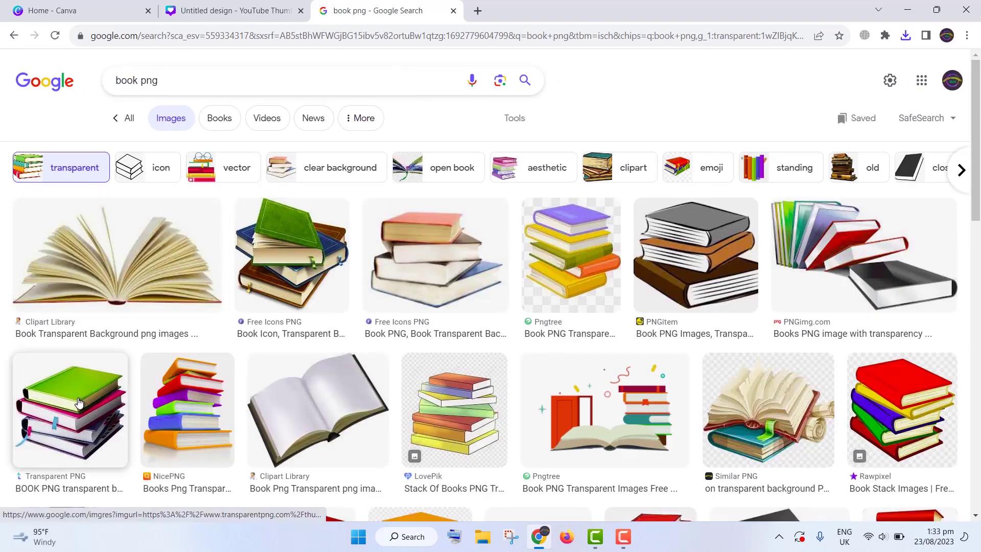
pyautogui.click(79, 404)
# Save the green book stack image to the Desktop, then open it to confirm the cut-out
pyautogui.rightClick(729, 207)
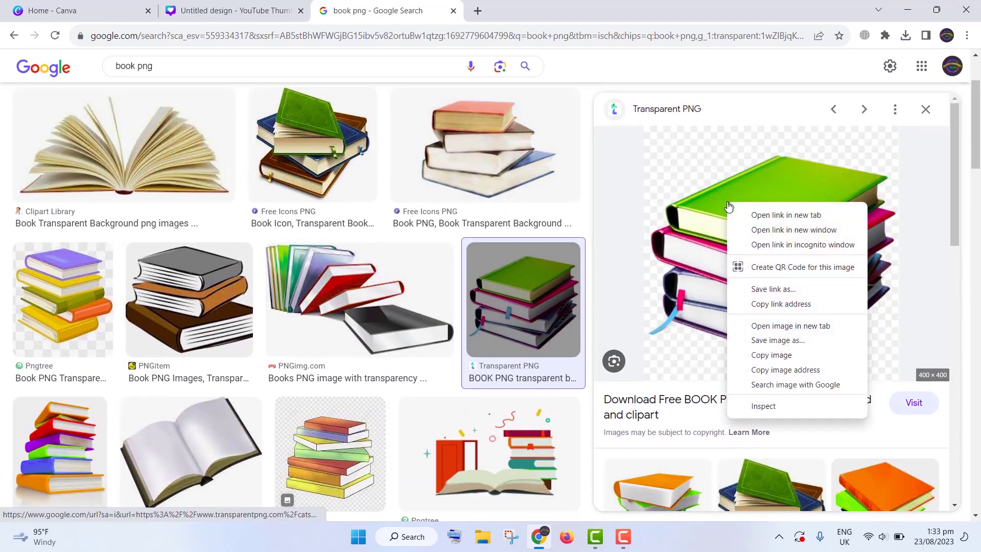
pyautogui.click(798, 340)
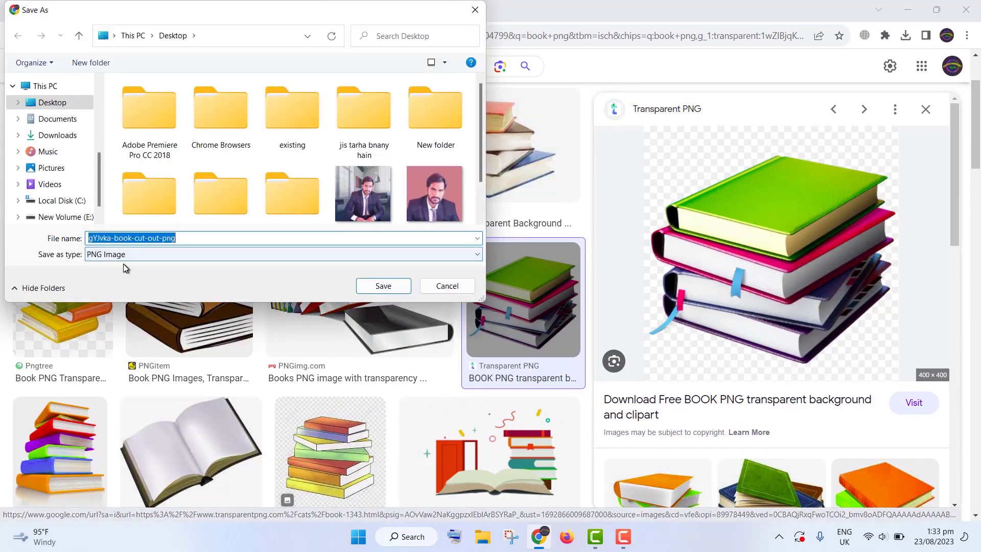
pyautogui.click(394, 288)
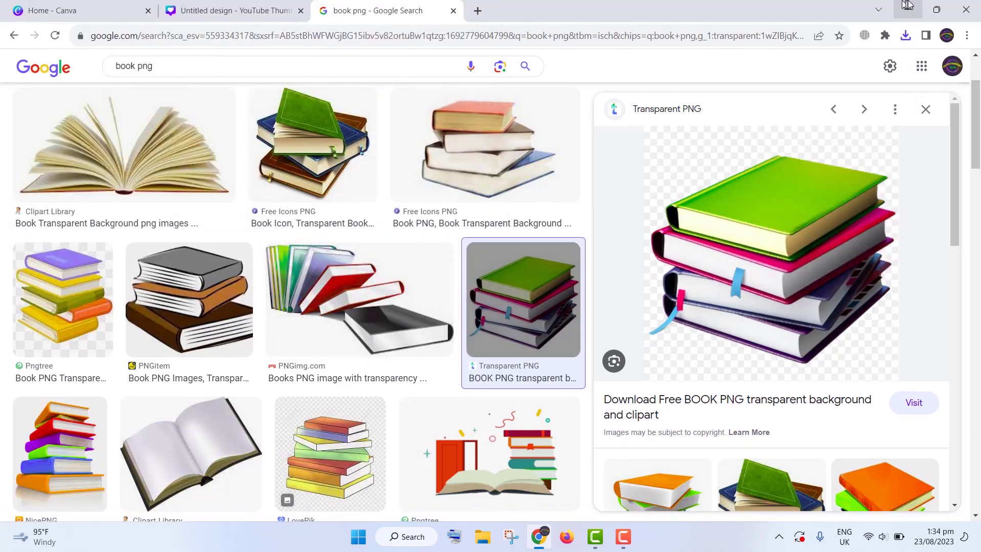
pyautogui.click(907, 7)
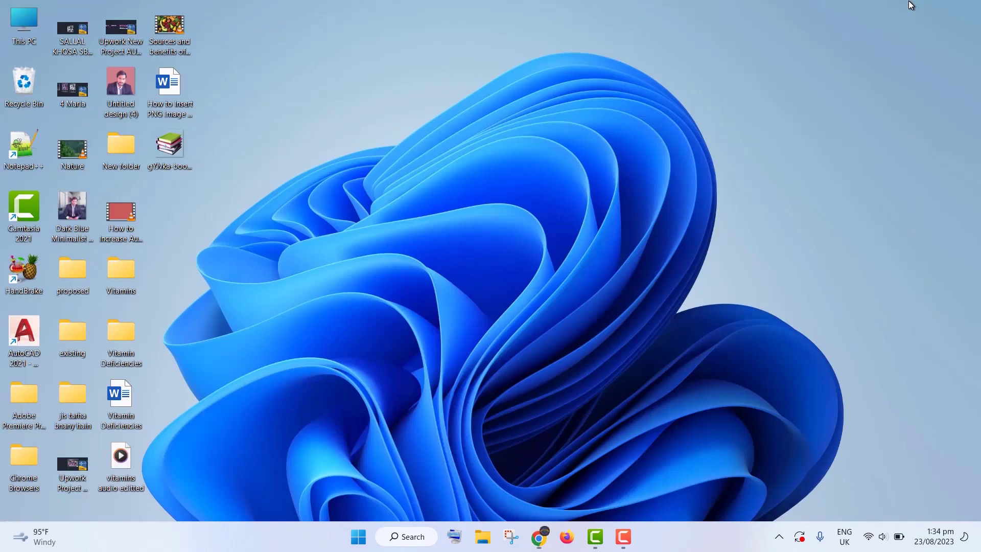
pyautogui.doubleClick(166, 146)
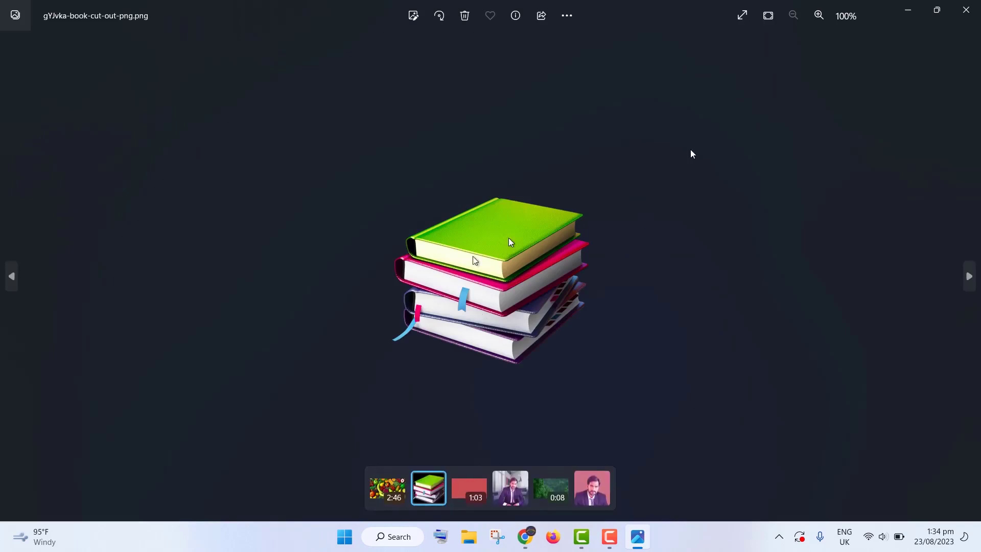
pyautogui.hotkey('alt', 'F4')
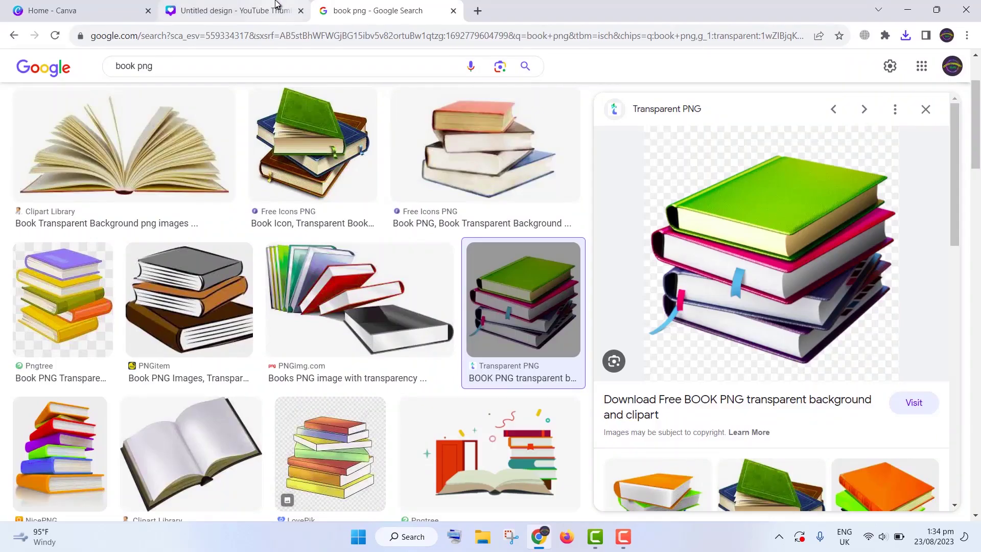
# Import the book PNG from the Desktop into the thumbnail design via File > Import files
pyautogui.click(277, 6)
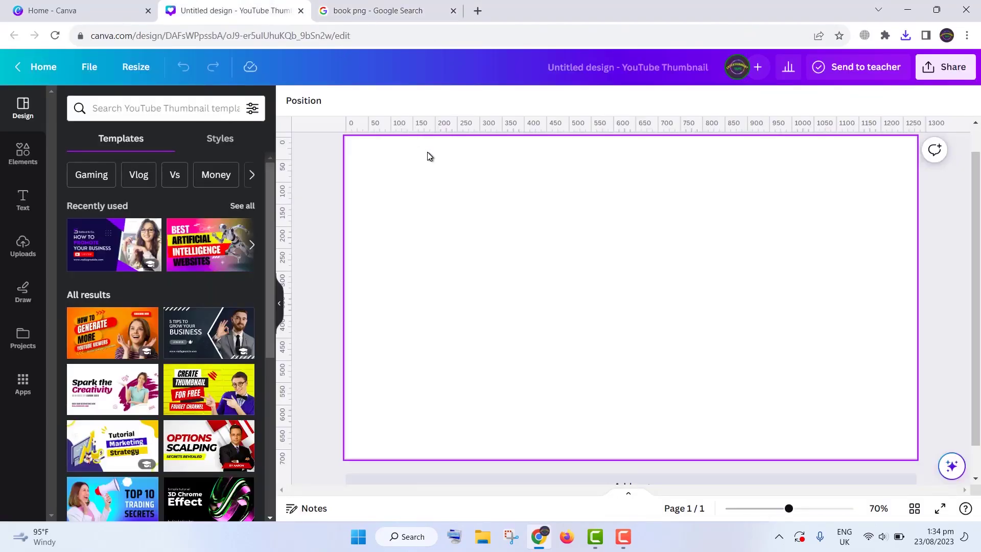
pyautogui.click(86, 68)
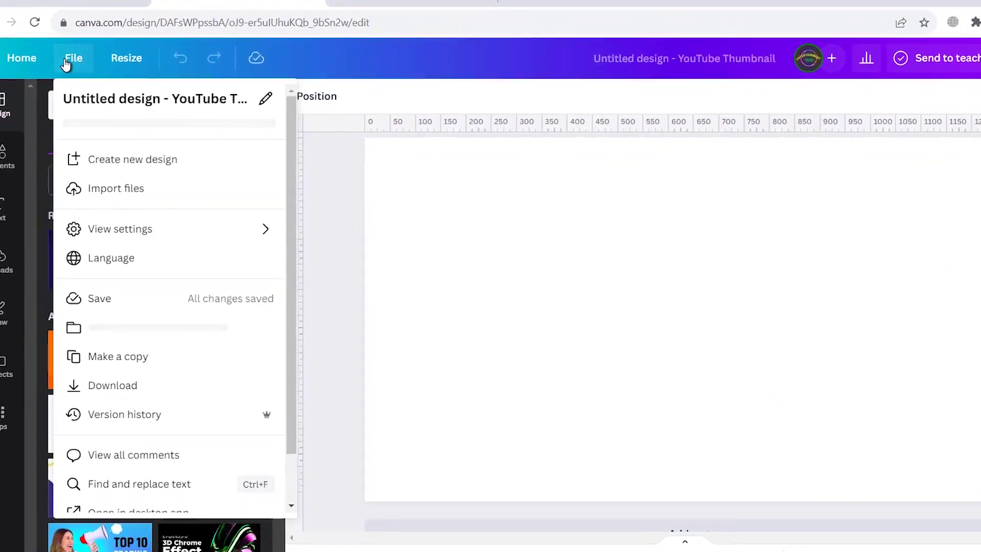
pyautogui.click(99, 189)
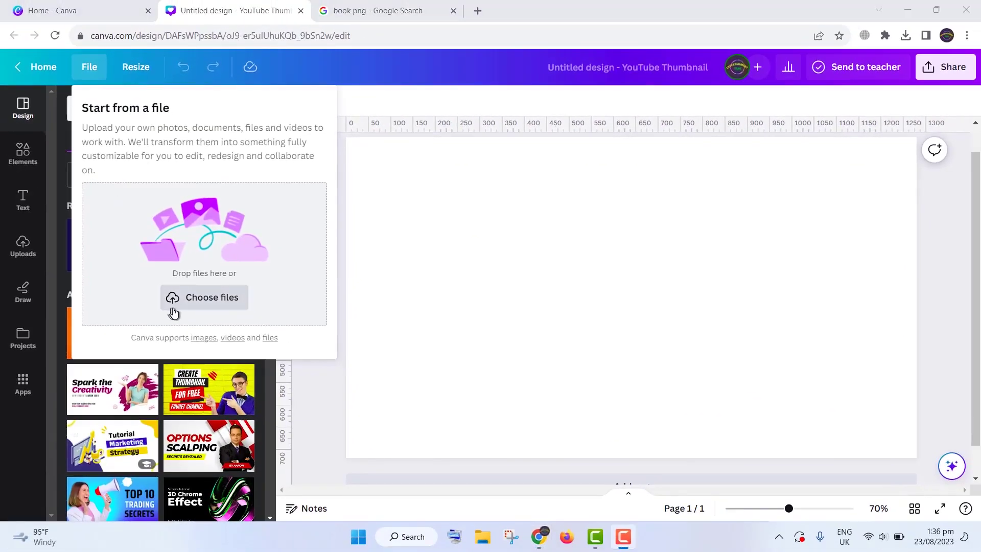
pyautogui.click(185, 306)
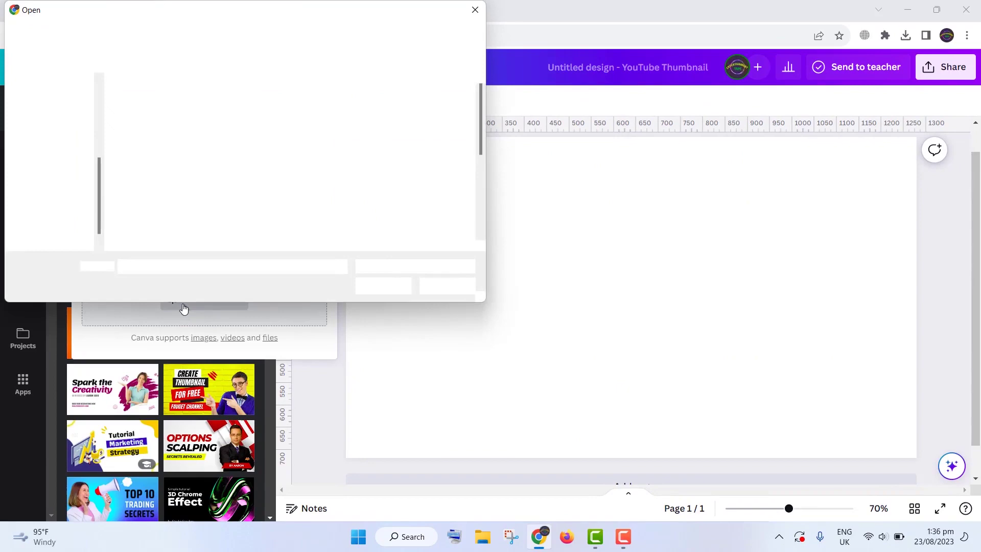
pyautogui.click(429, 184)
pyautogui.click(388, 285)
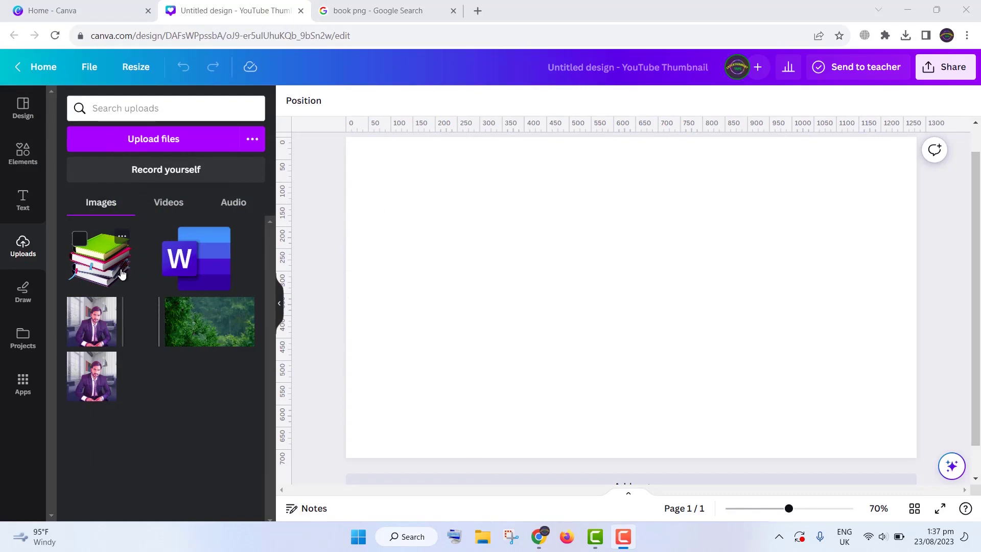
# Add the uploaded book stack to the page, move it right and down, and enlarge it
pyautogui.click(115, 270)
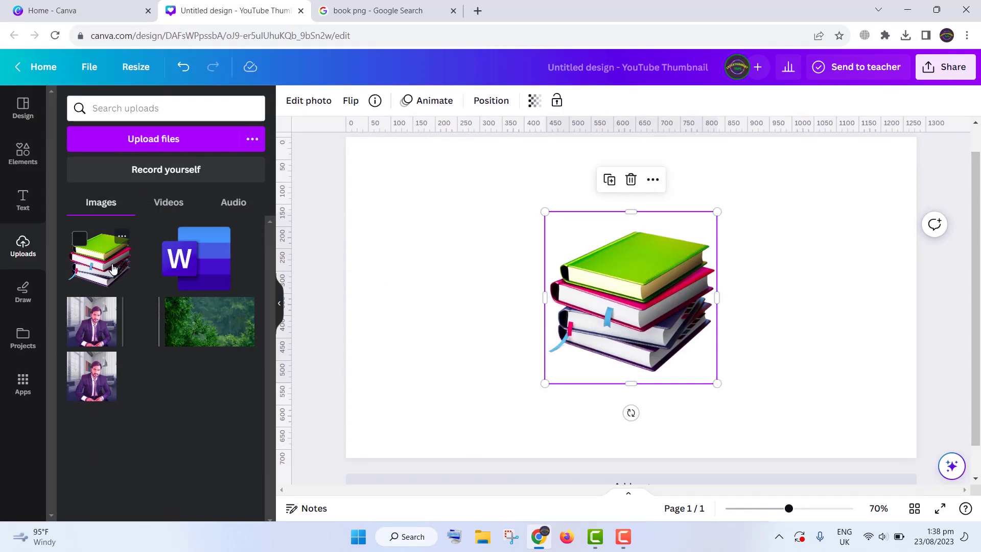
pyautogui.moveTo(631, 292); pyautogui.dragTo(761, 325)
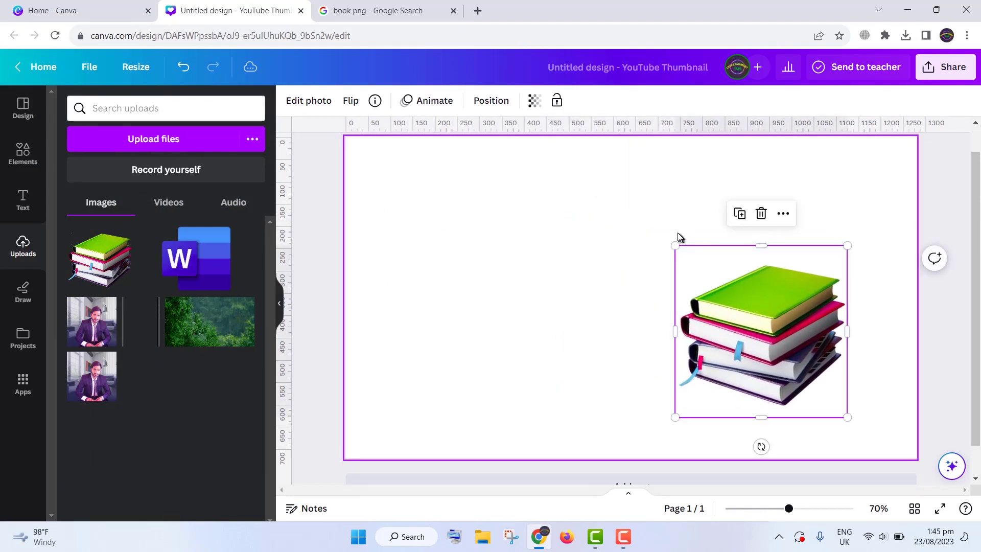
pyautogui.moveTo(674, 246); pyautogui.dragTo(647, 216)
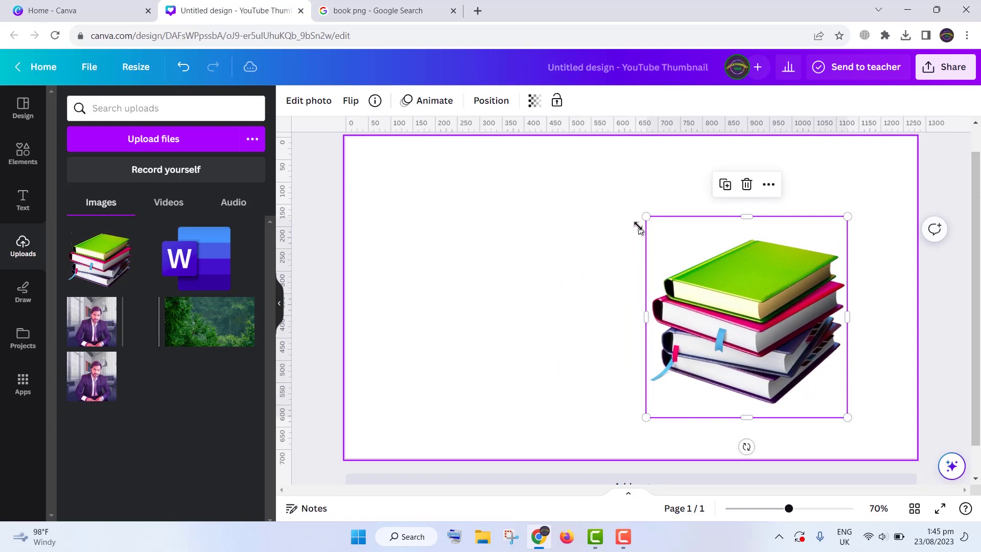